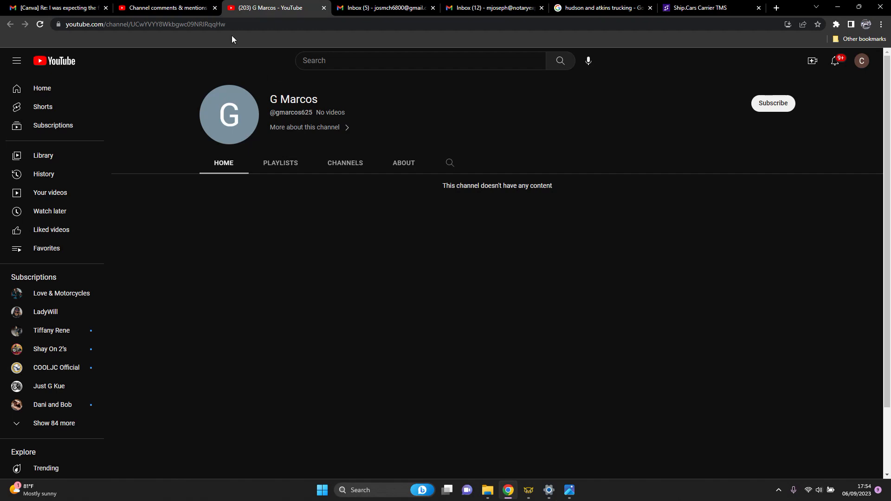
# Bring up the YouTube Studio comments and read the unanswered viewer question about BOLs and a non-CDL GVWR setup
pyautogui.click(176, 9)
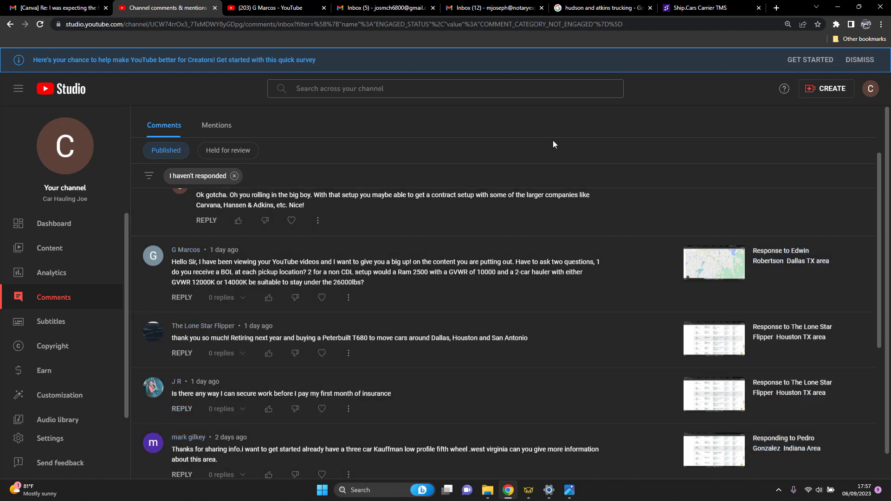
# Switch to the Ship.Cars Carrier TMS and look through its Dashboard, All Orders, Trips, Archived Orders and Invoices pages
pyautogui.click(690, 9)
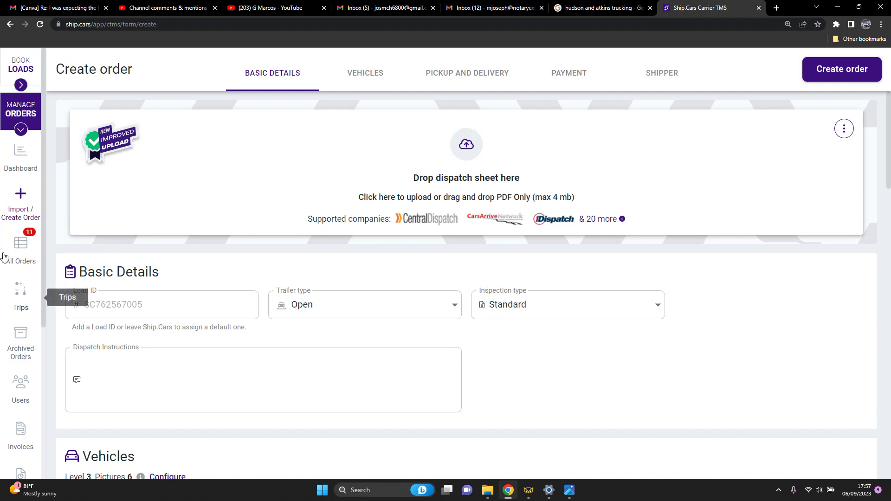
pyautogui.click(21, 164)
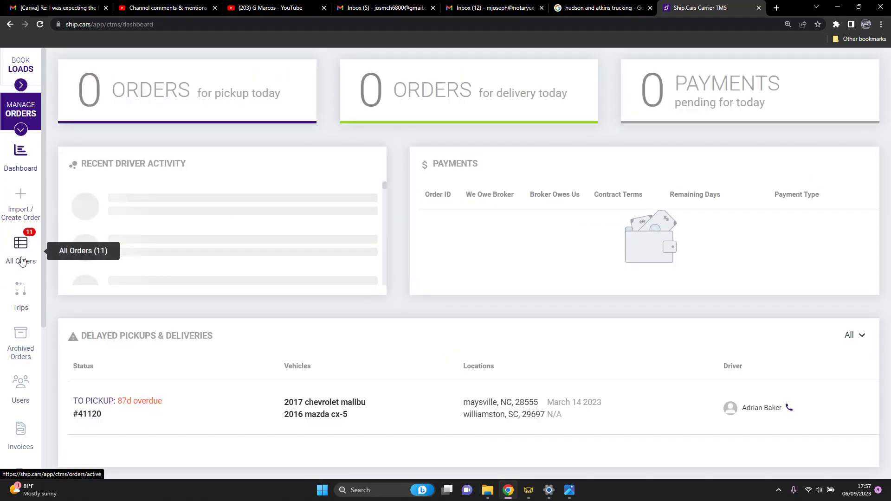
pyautogui.click(20, 248)
pyautogui.click(13, 293)
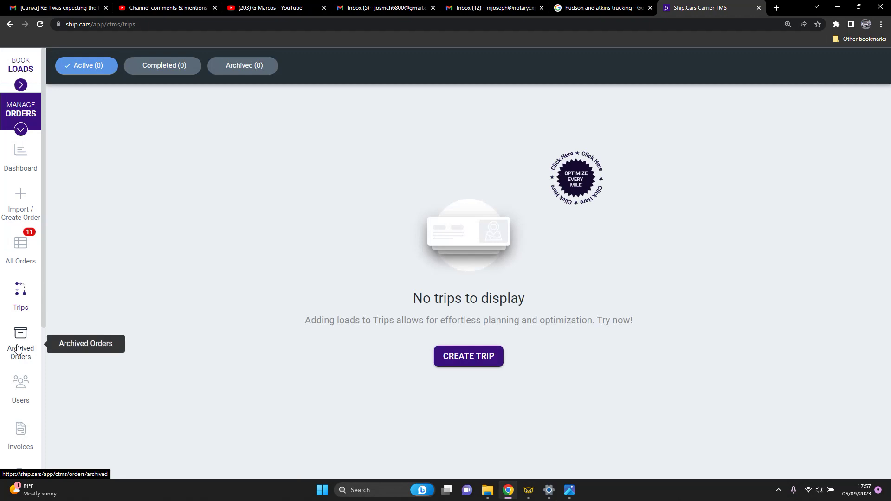
pyautogui.click(18, 343)
pyautogui.scroll(-3, 19, 371)
pyautogui.scroll(-2, 23, 308)
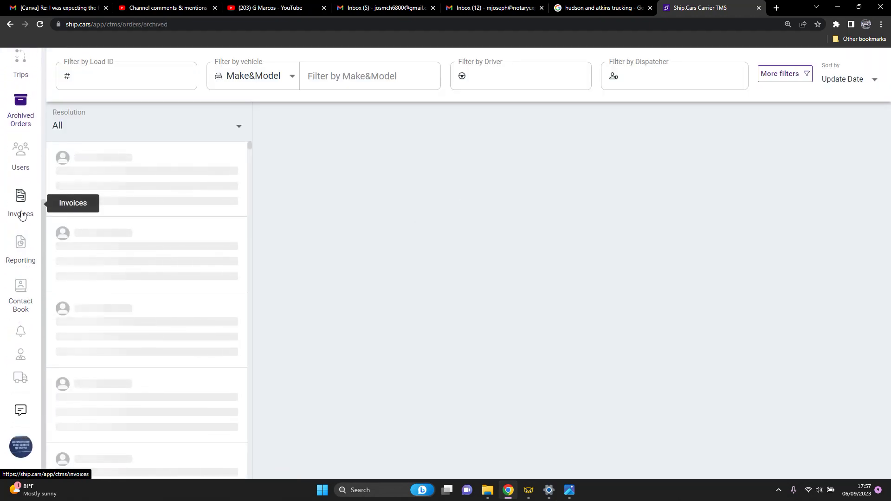
pyautogui.click(22, 214)
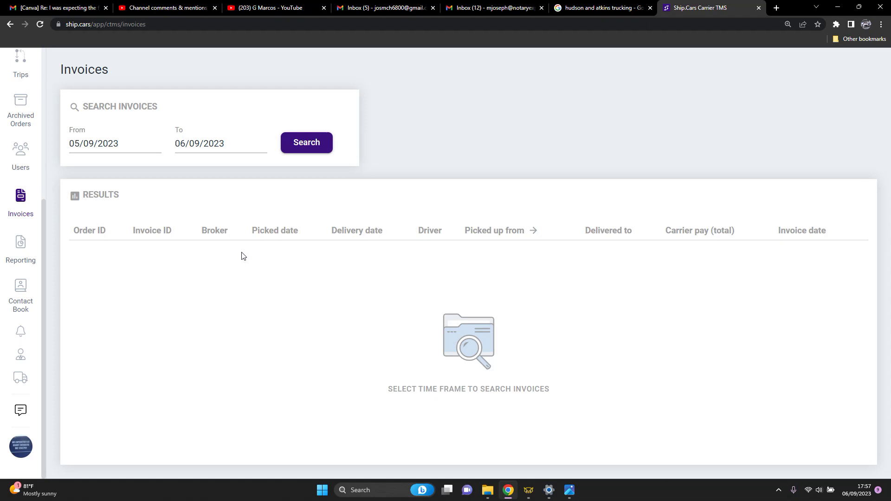
# Open the Contact Book and look through the list of saved business accounts
pyautogui.click(83, 300)
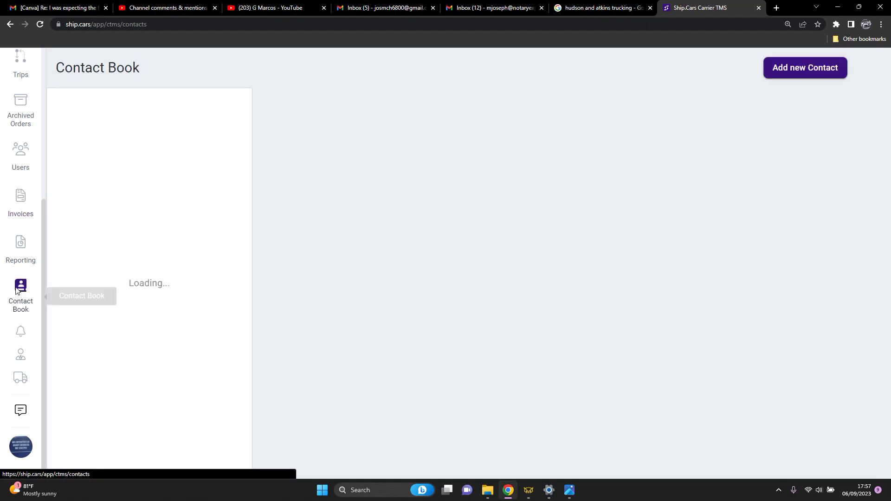
pyautogui.scroll(-10, 152, 219)
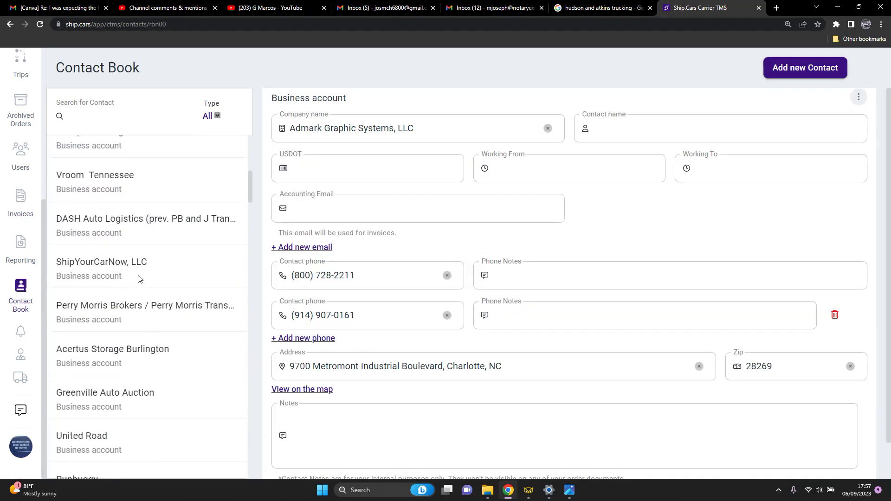
pyautogui.scroll(-20, 136, 285)
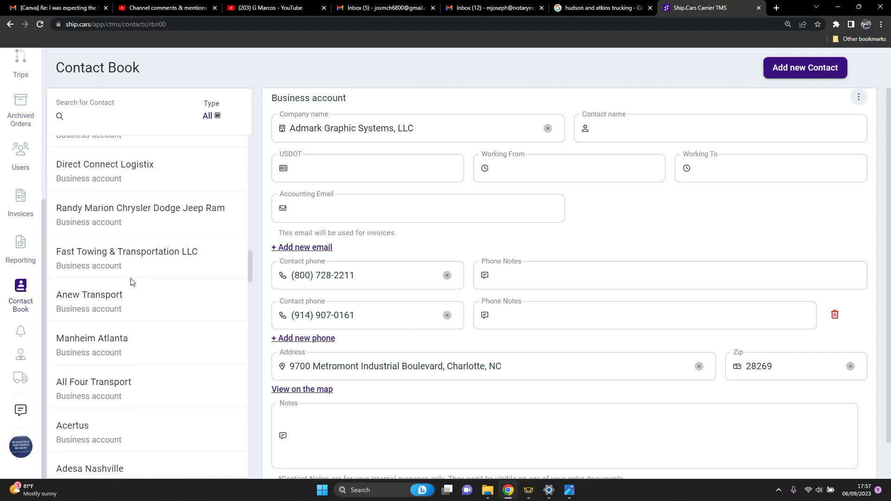
pyautogui.scroll(-20, 128, 279)
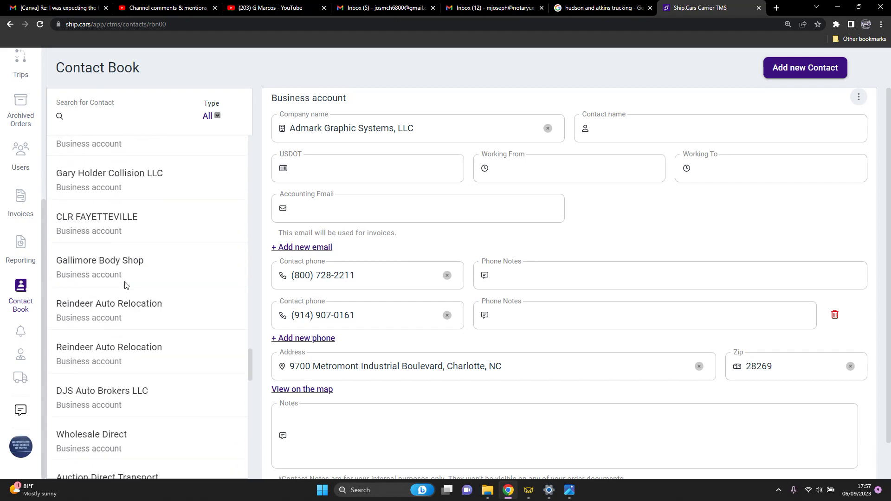
pyautogui.scroll(-20, 120, 293)
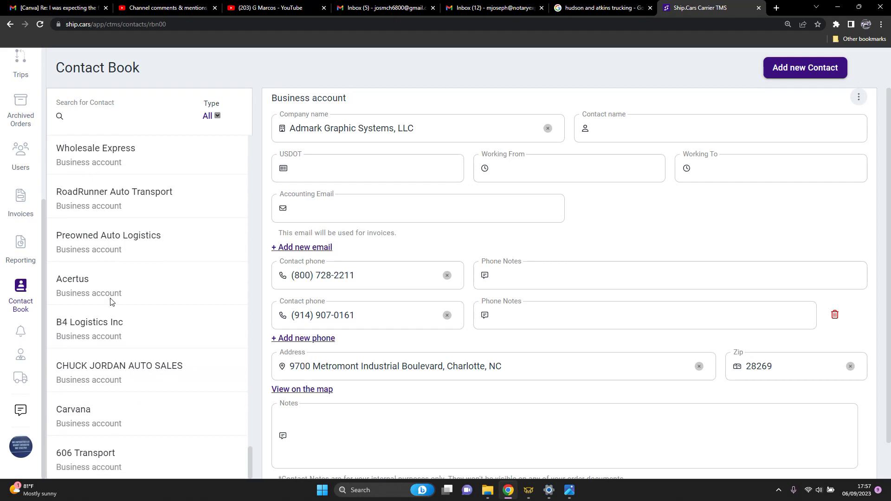
pyautogui.scroll(-20, 139, 394)
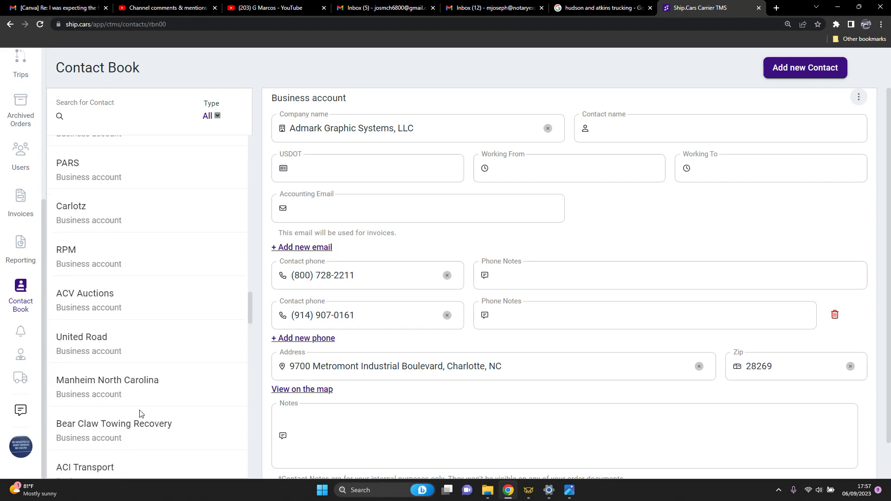
pyautogui.scroll(20, 140, 413)
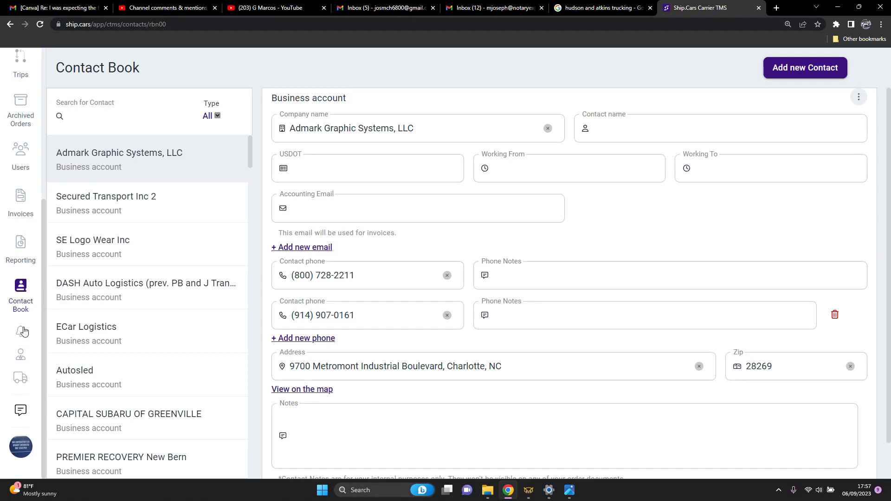
# Open the Create order form and look over its Basic Details, Vehicles, Pickup and Delivery, and Payment sections
pyautogui.scroll(4, 20, 329)
pyautogui.scroll(1, 18, 286)
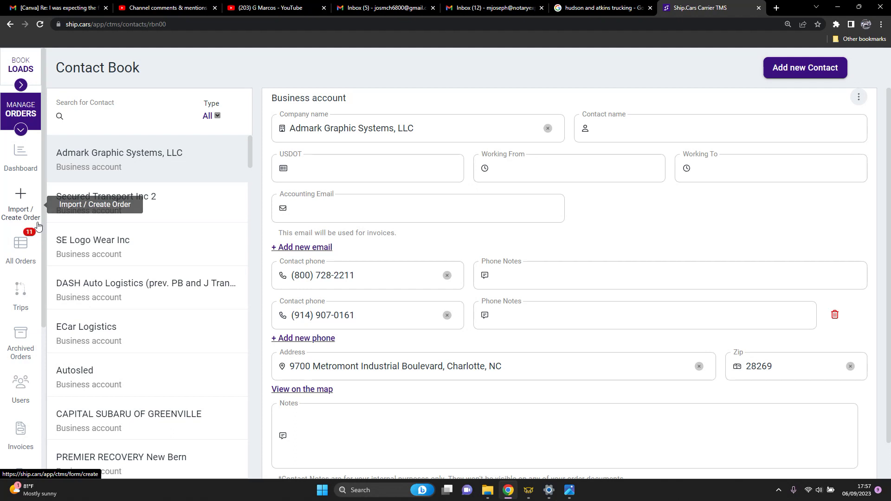
pyautogui.click(22, 202)
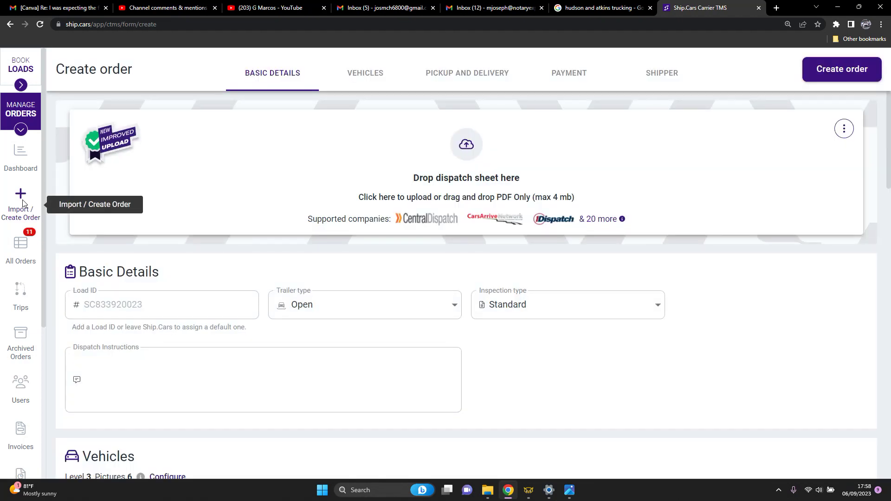
pyautogui.scroll(-3, 310, 330)
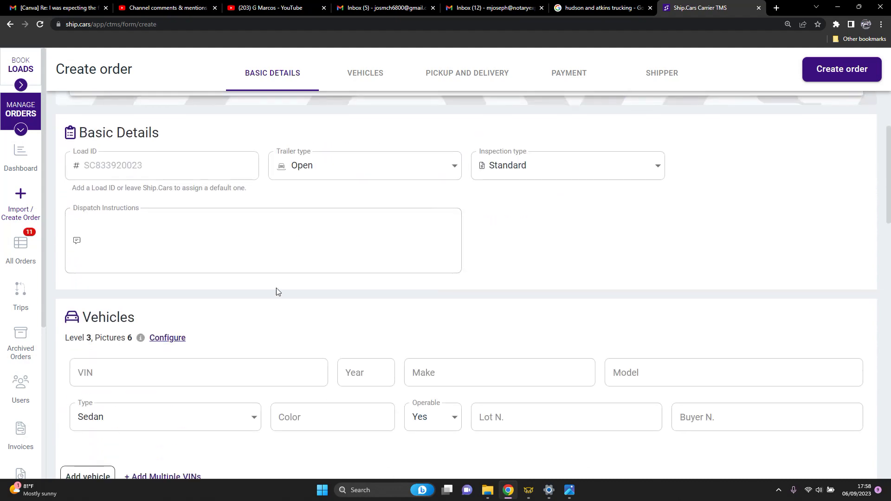
pyautogui.scroll(-2, 320, 273)
pyautogui.scroll(2, 304, 276)
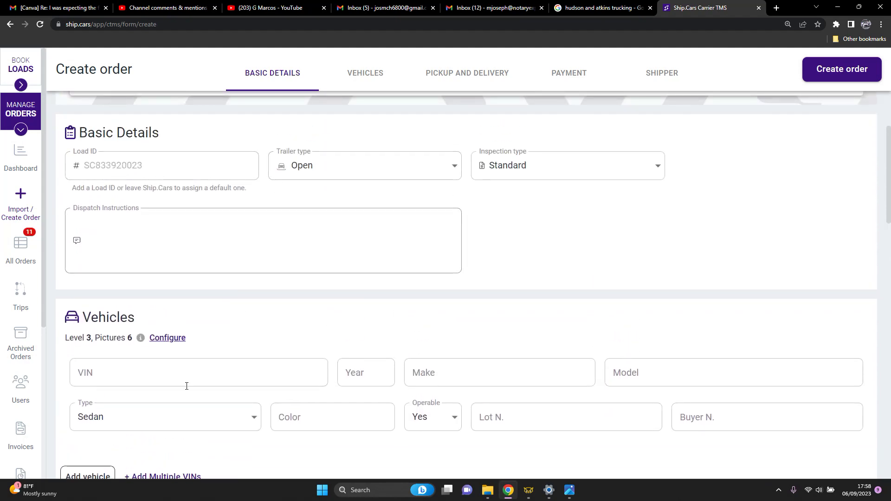
pyautogui.scroll(-3, 223, 307)
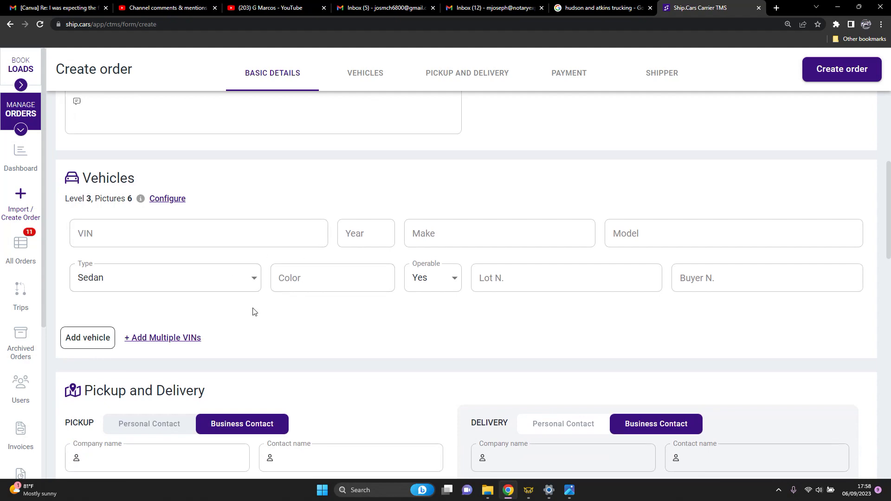
pyautogui.scroll(-6, 260, 320)
pyautogui.scroll(-9, 245, 325)
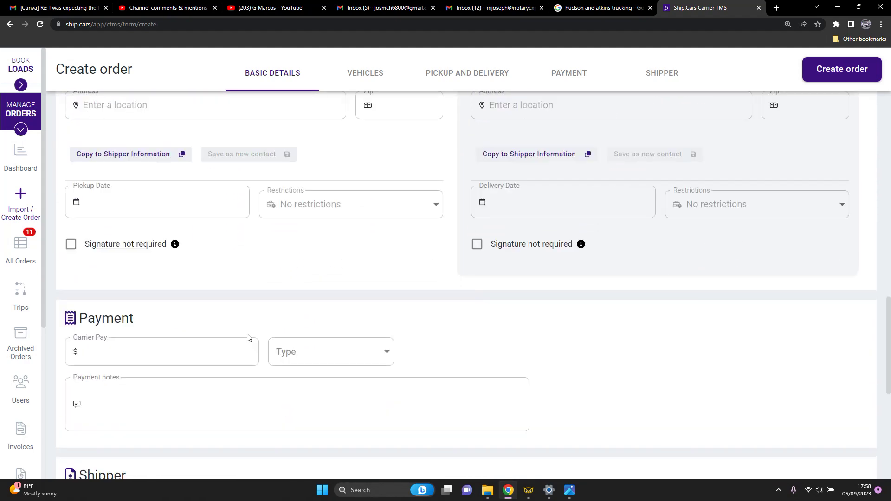
# Go over the order form again from the vehicle fields through pickup, delivery and payment to the Shipper contact fields
pyautogui.scroll(15, 310, 340)
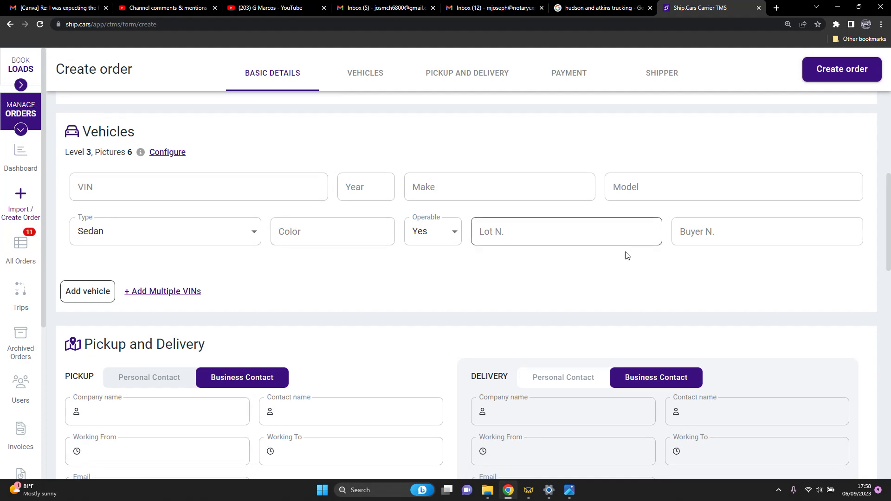
pyautogui.scroll(-1, 540, 277)
pyautogui.scroll(-5, 539, 277)
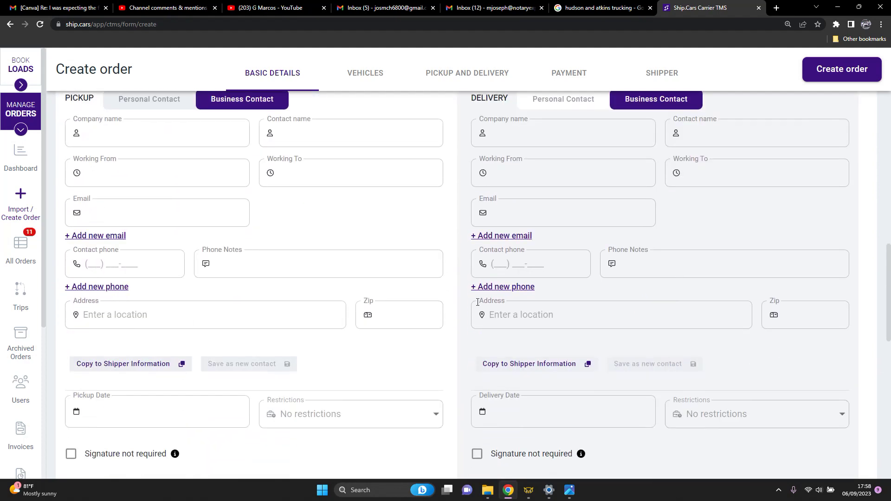
pyautogui.scroll(-3, 313, 324)
pyautogui.scroll(-6, 275, 346)
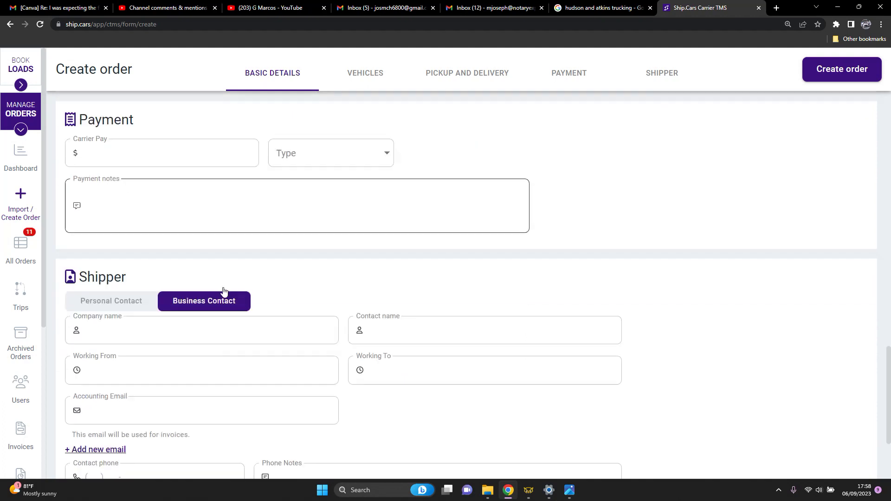
pyautogui.scroll(-3, 260, 310)
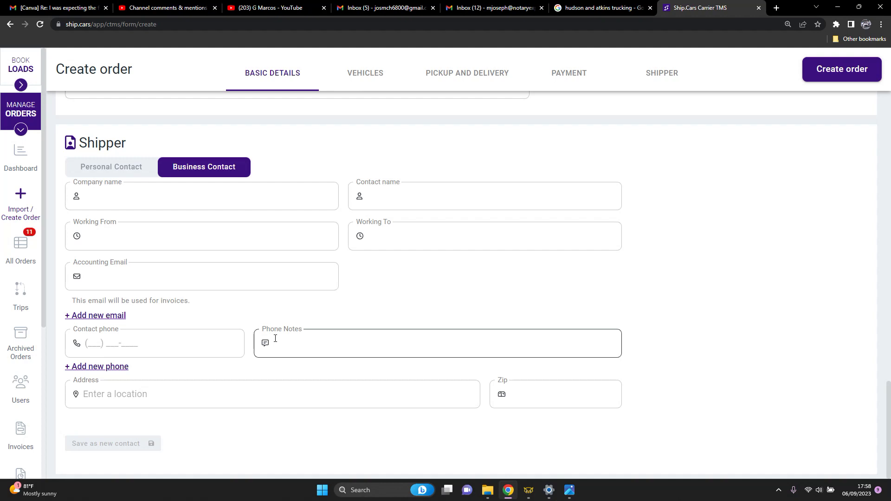
pyautogui.scroll(5, 358, 325)
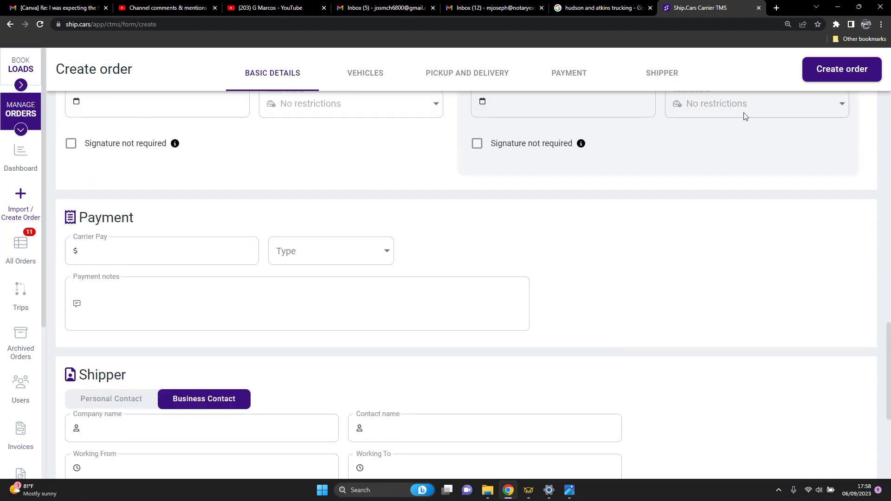
pyautogui.scroll(4, 267, 282)
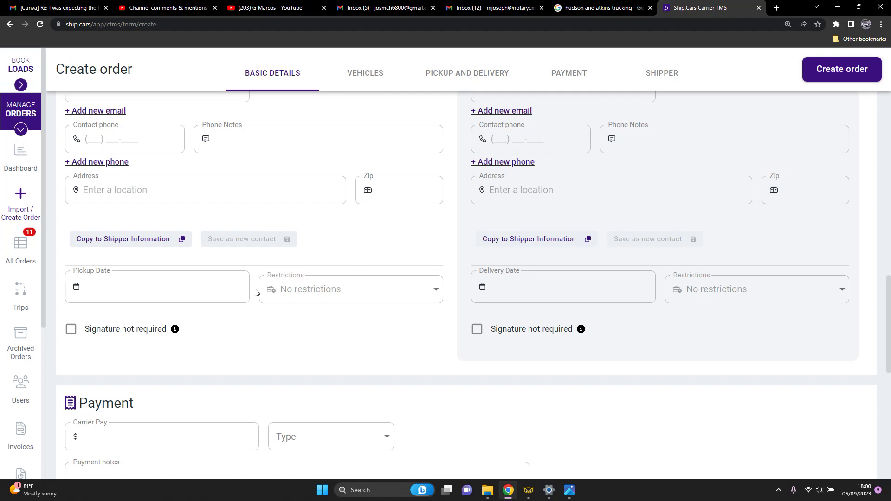
# Return to the unanswered comments in YouTube Studio
pyautogui.click(599, 8)
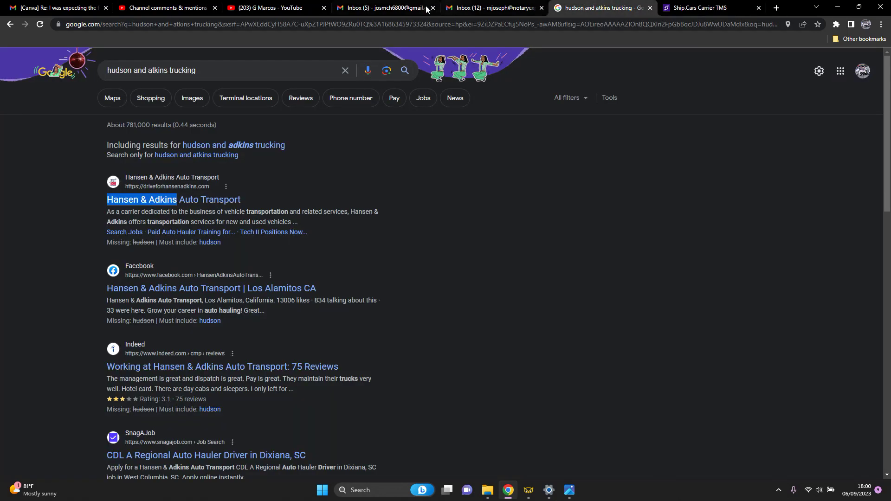
pyautogui.click(161, 8)
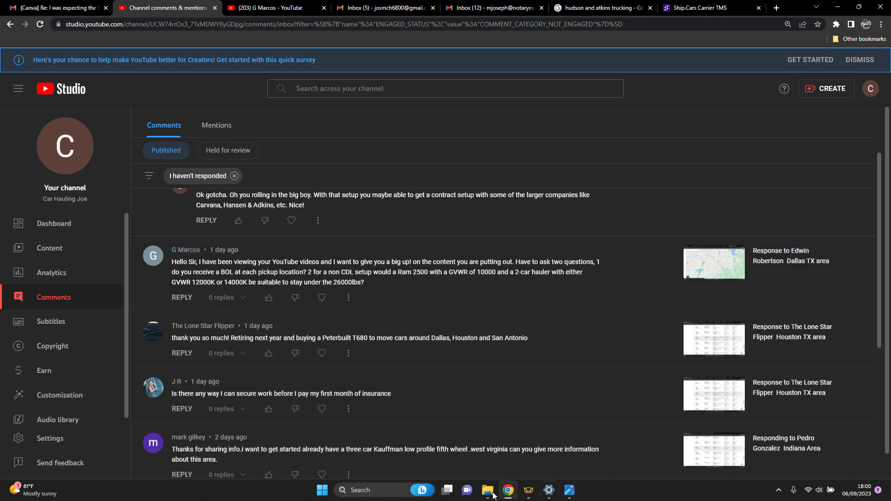
pyautogui.click(528, 490)
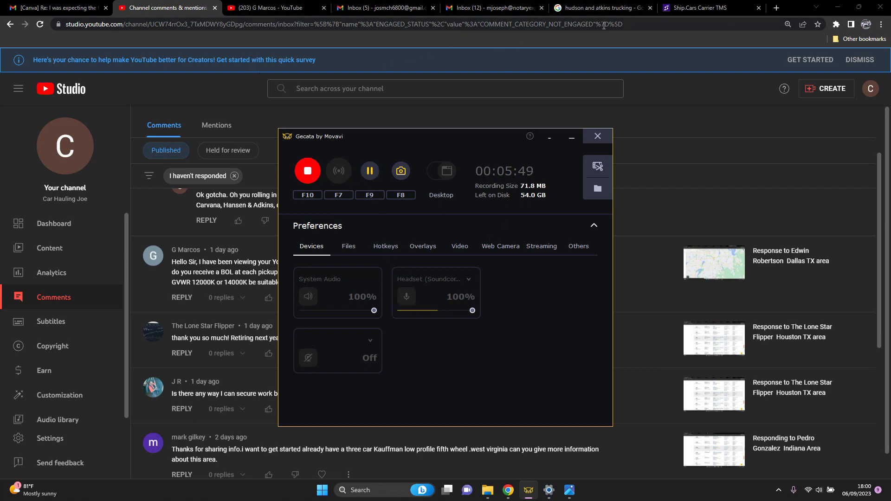
pyautogui.click(145, 285)
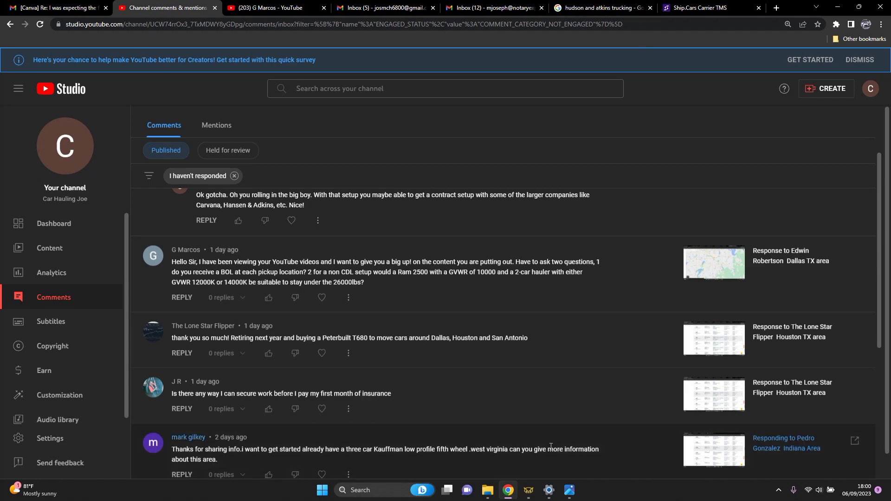
# Examine the GVWR on the vehicle label in the Photos image 20230609_174833.jpg and return to the YouTube Studio comments
pyautogui.moveTo(570, 490)
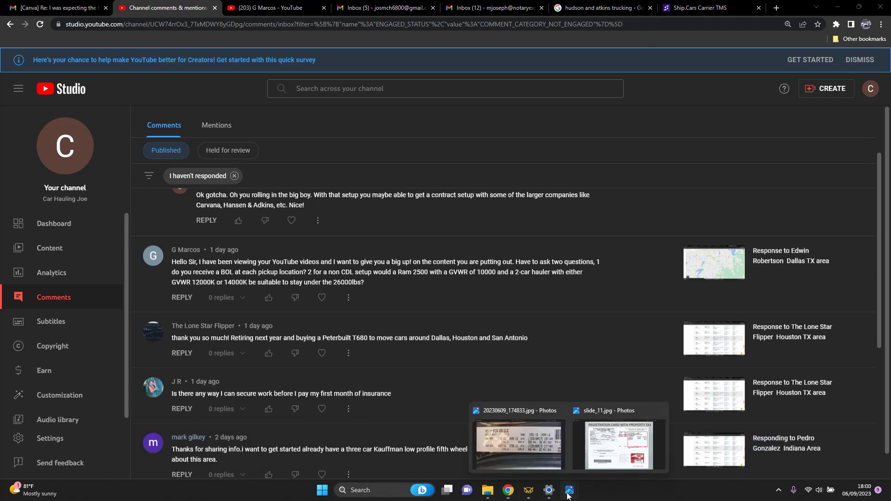
pyautogui.click(518, 446)
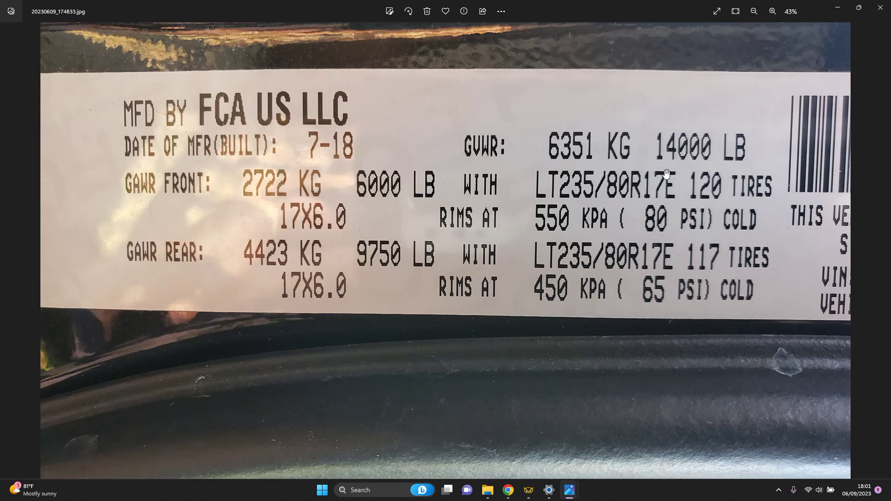
pyautogui.click(508, 490)
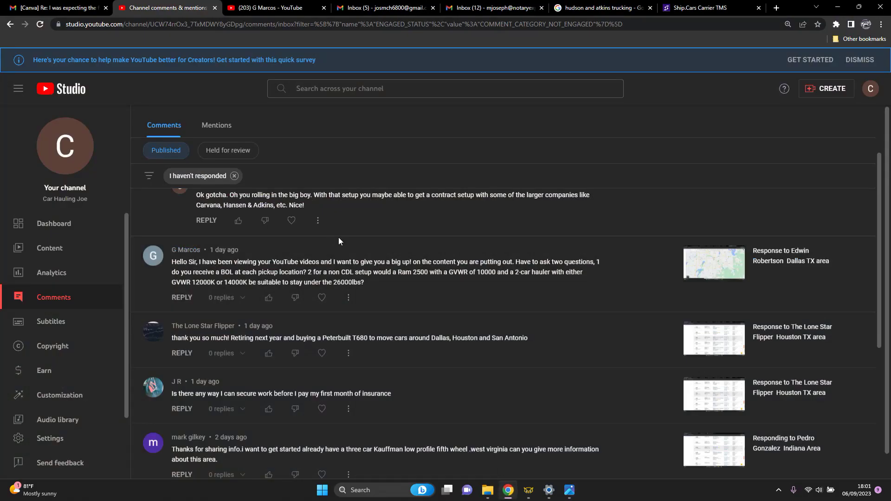